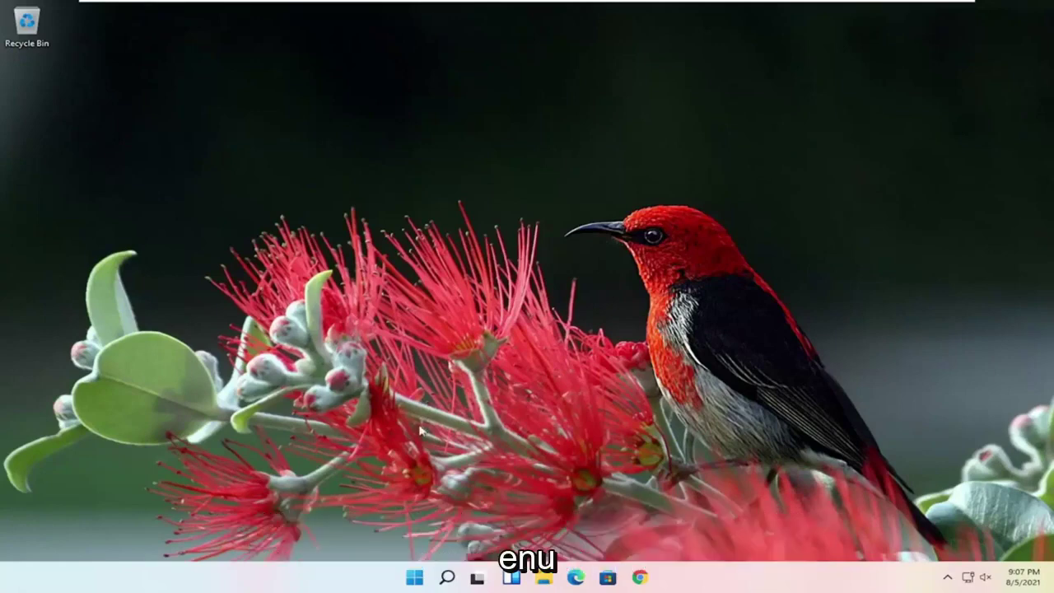
# - Restart the computer into the Windows recovery options
pyautogui.click(414, 578)
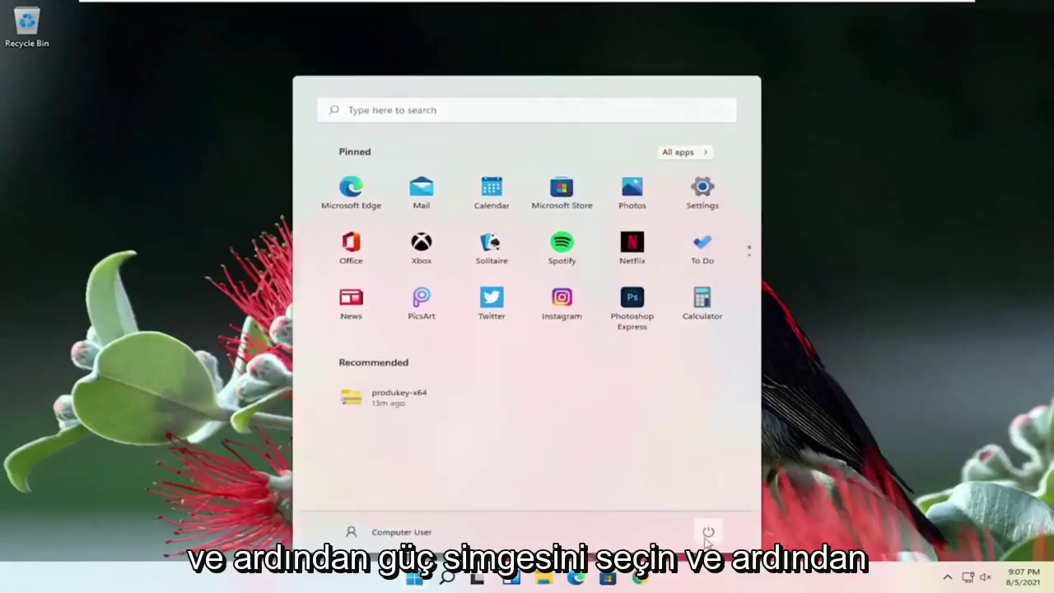
pyautogui.click(708, 533)
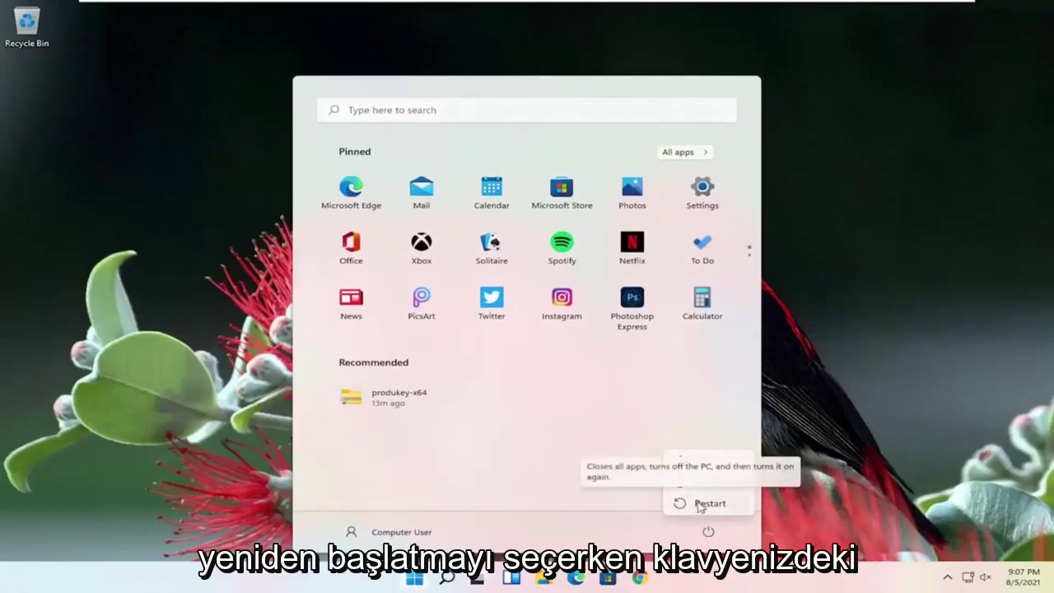
pyautogui.keyDown('shift'); pyautogui.click(699, 506); pyautogui.keyUp('shift')
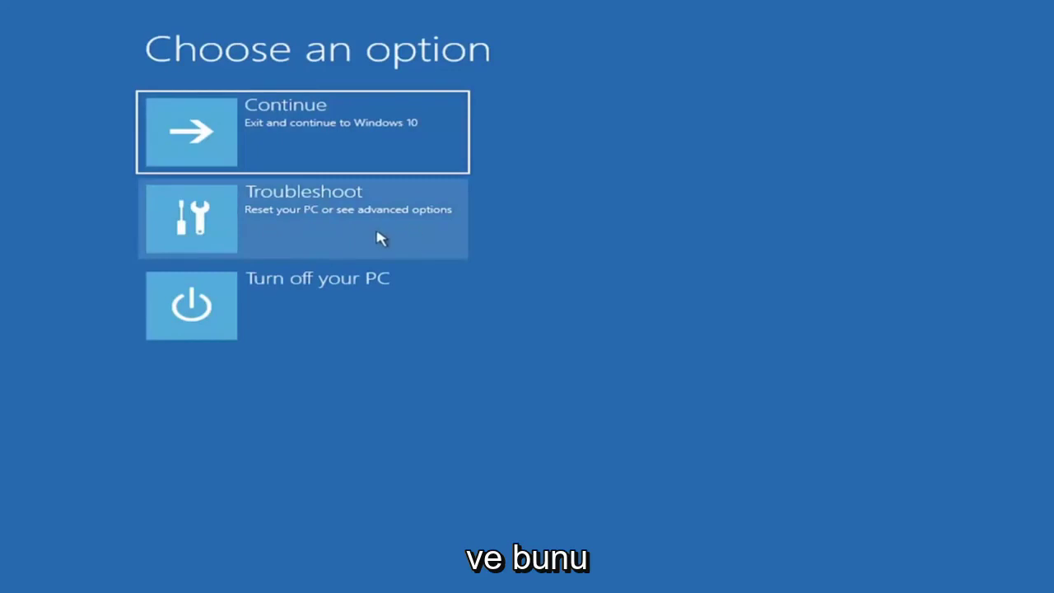
# - Boot into Safe Mode with Networking from the advanced troubleshooting startup settings and close the browser window at sign-in
pyautogui.click(289, 222)
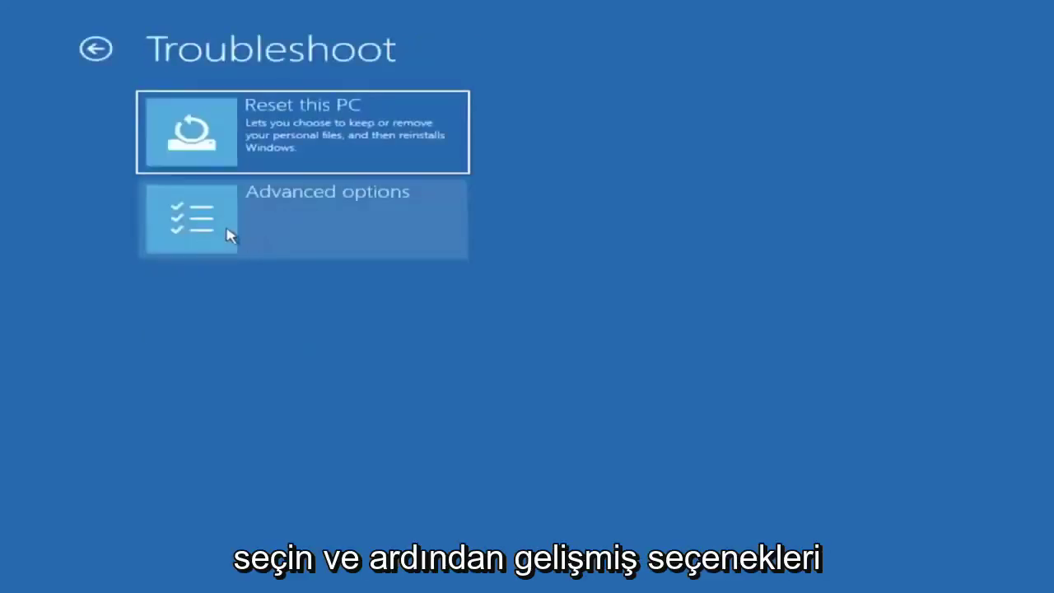
pyautogui.click(323, 226)
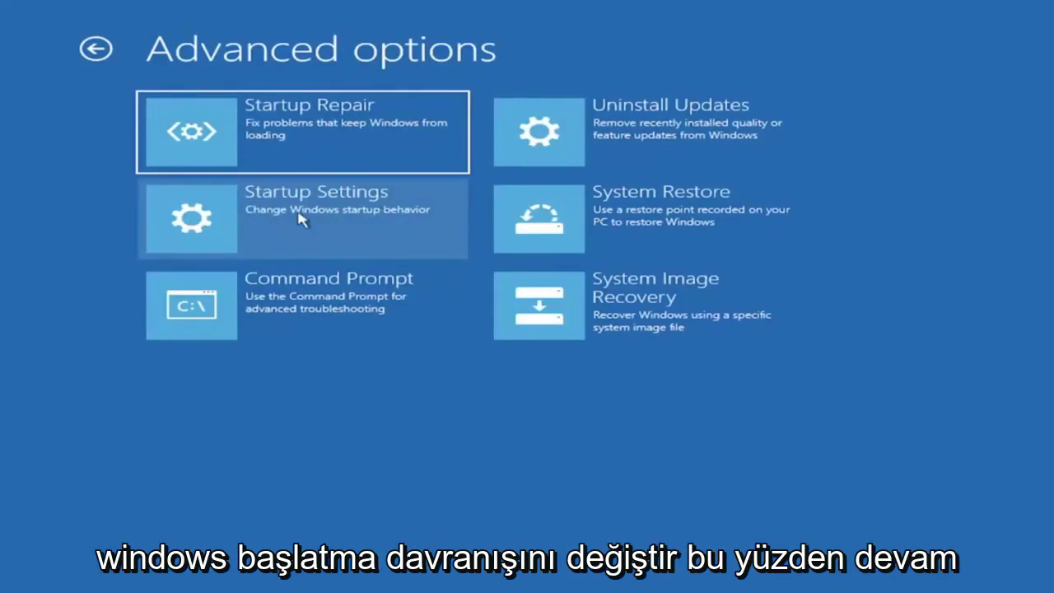
pyautogui.click(300, 218)
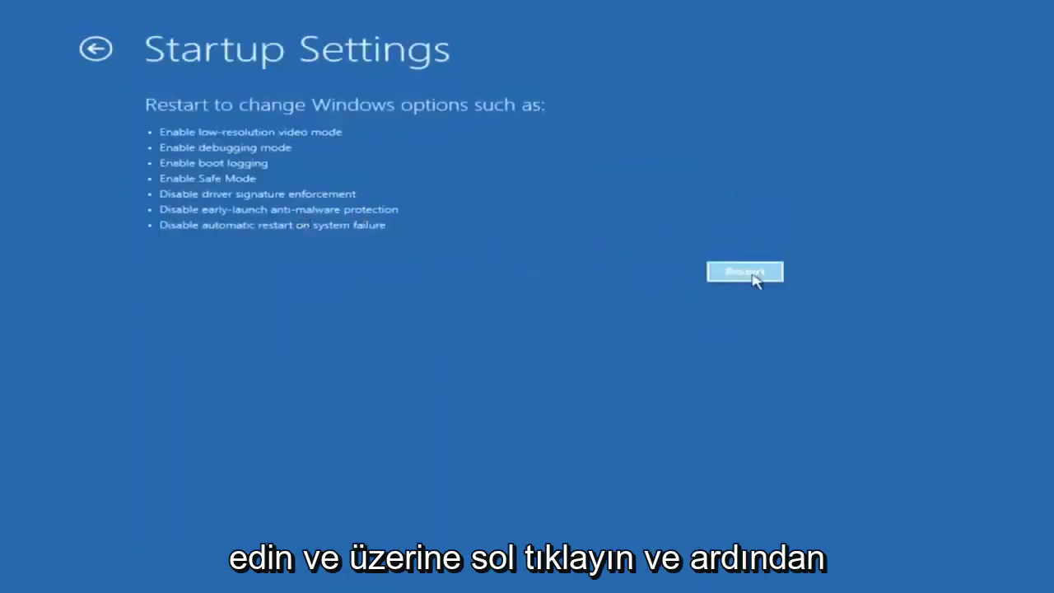
pyautogui.click(751, 277)
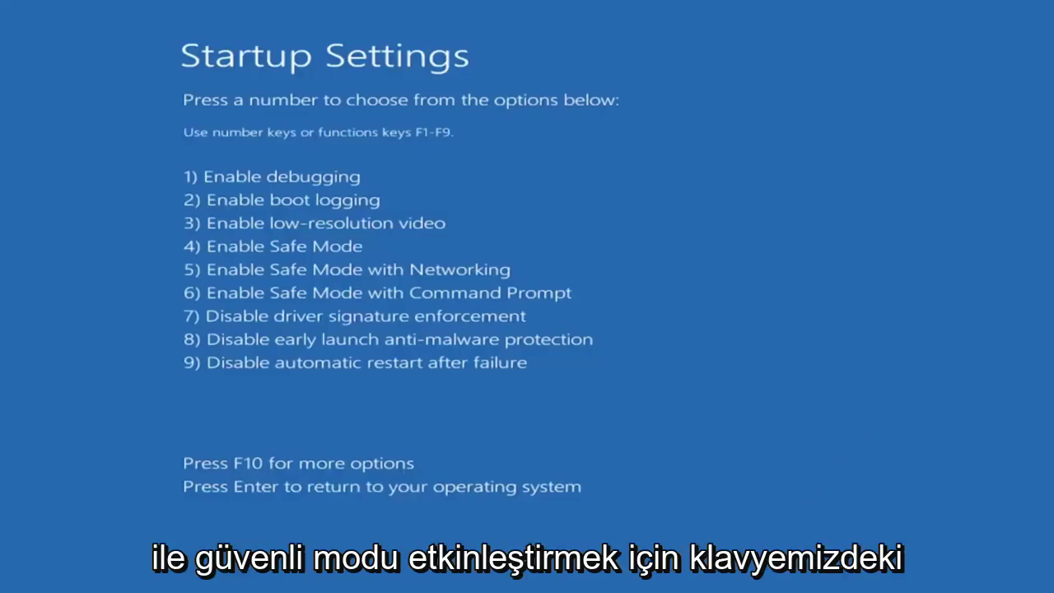
pyautogui.press('F5')
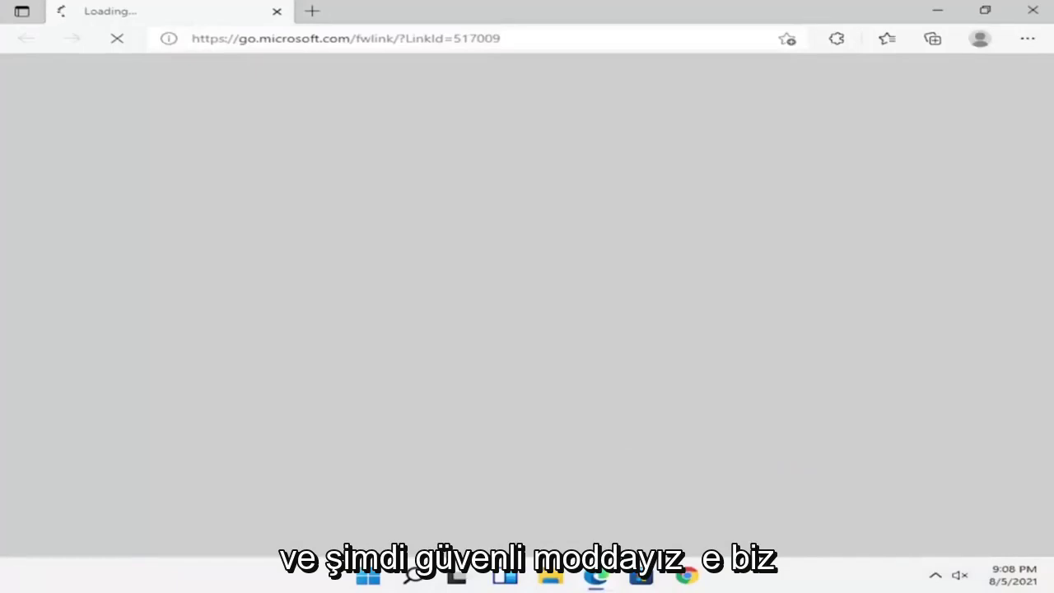
pyautogui.click(1032, 9)
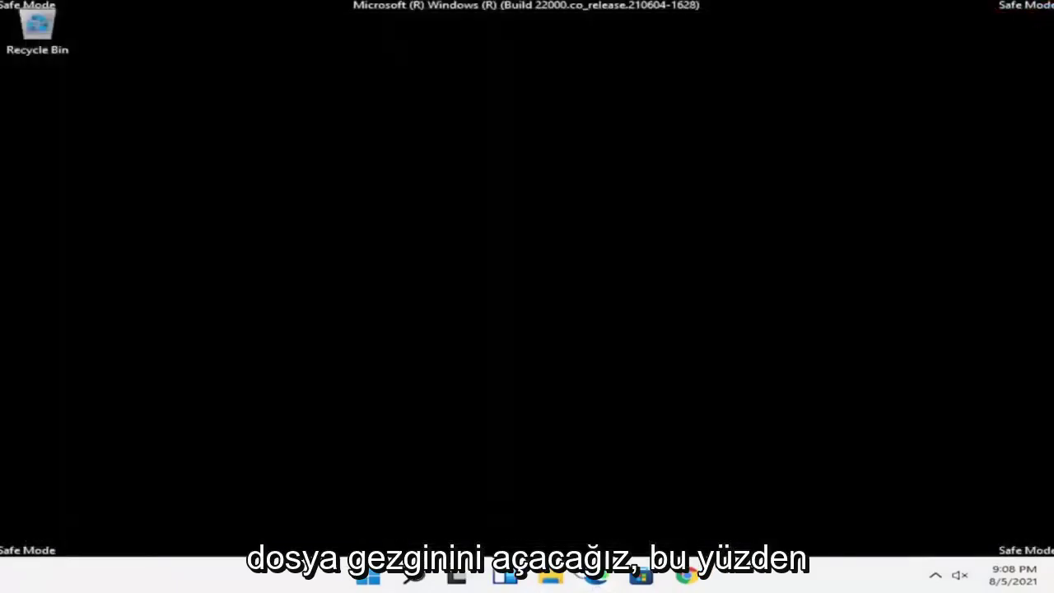
# - Open File Explorer and go to the Windows folder on Local Disk (C:)
pyautogui.click(553, 576)
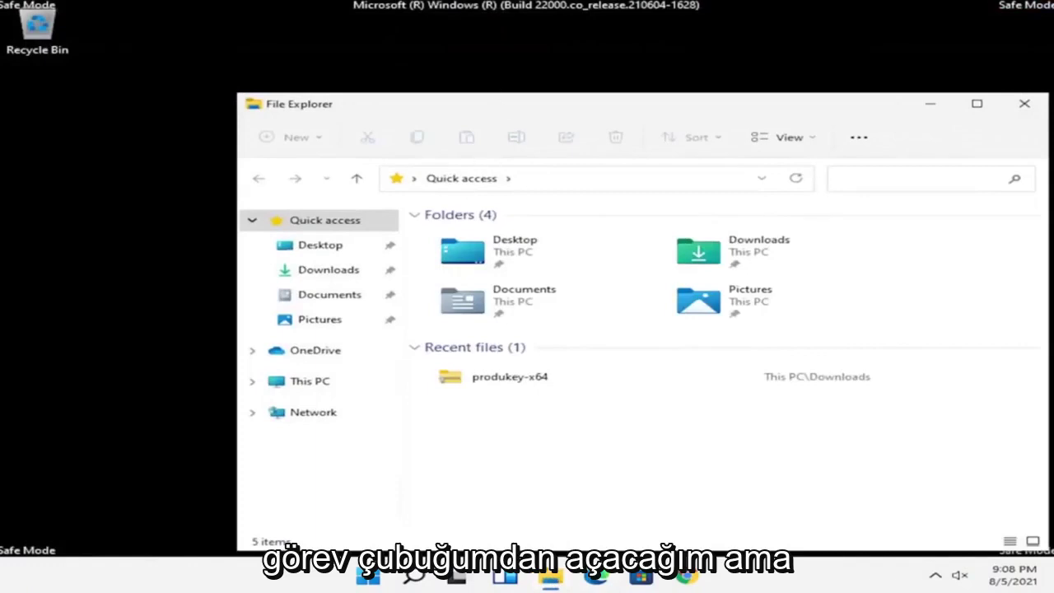
pyautogui.moveTo(498, 107); pyautogui.dragTo(381, 69)
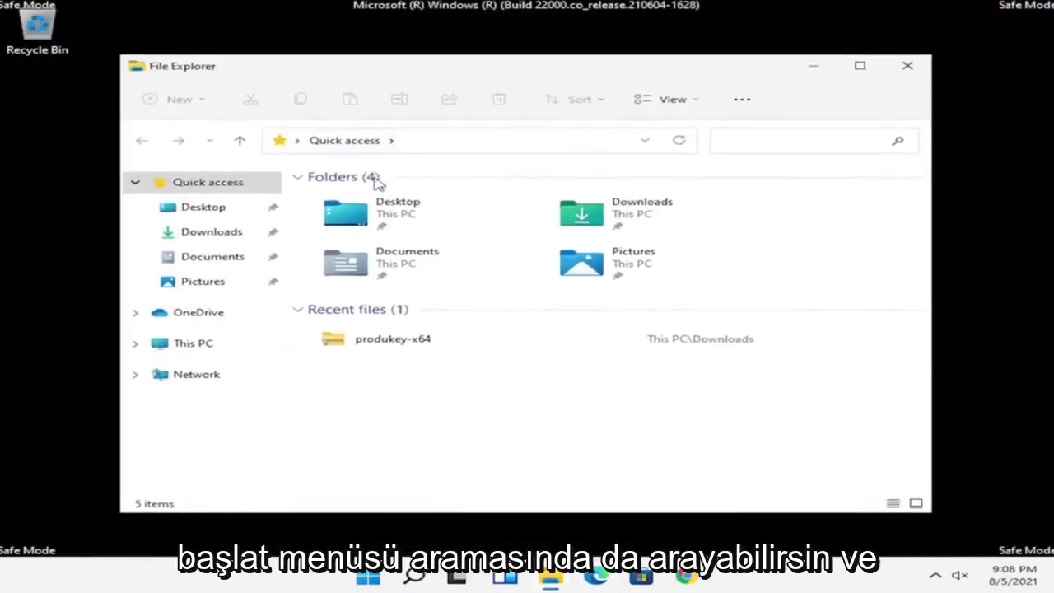
pyautogui.click(219, 346)
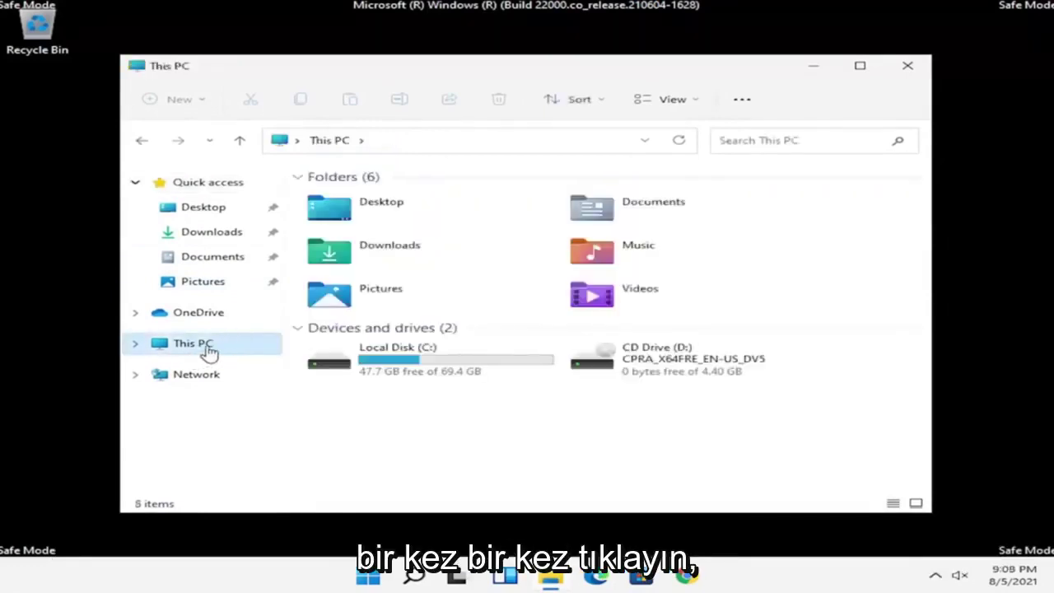
pyautogui.doubleClick(416, 364)
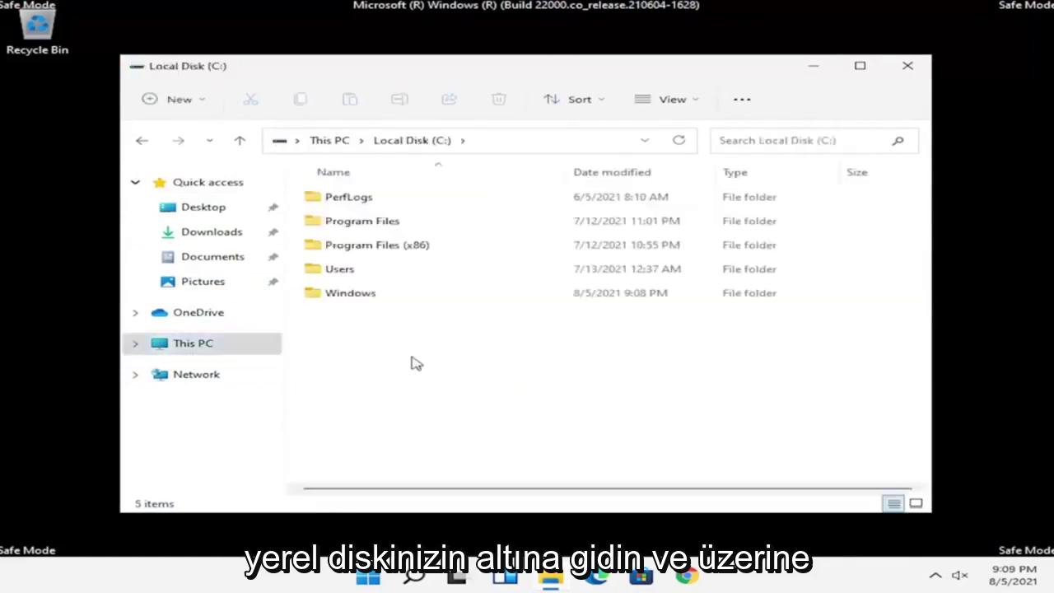
pyautogui.click(394, 303)
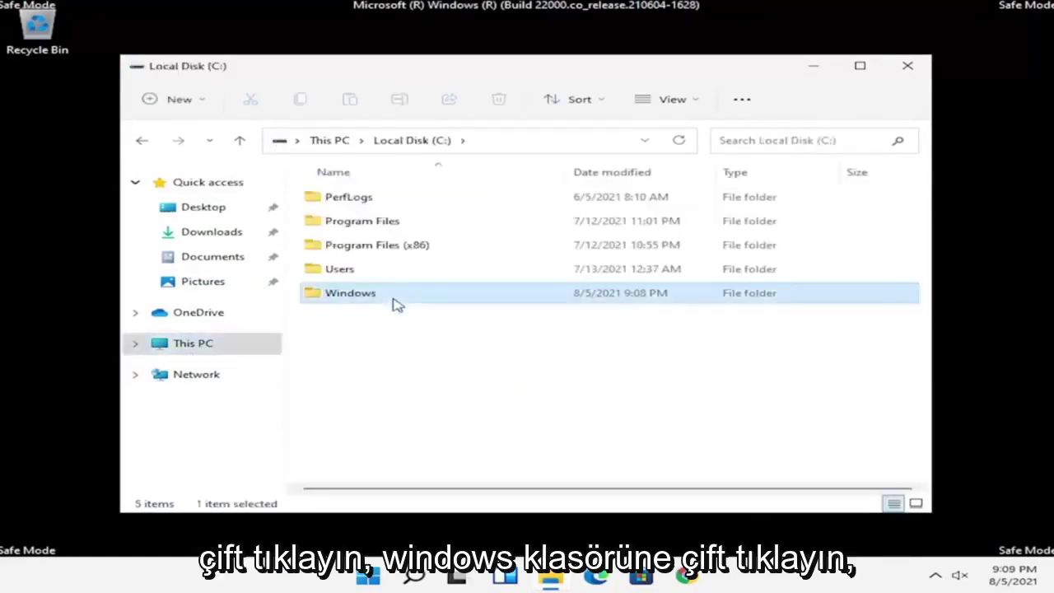
pyautogui.doubleClick(394, 303)
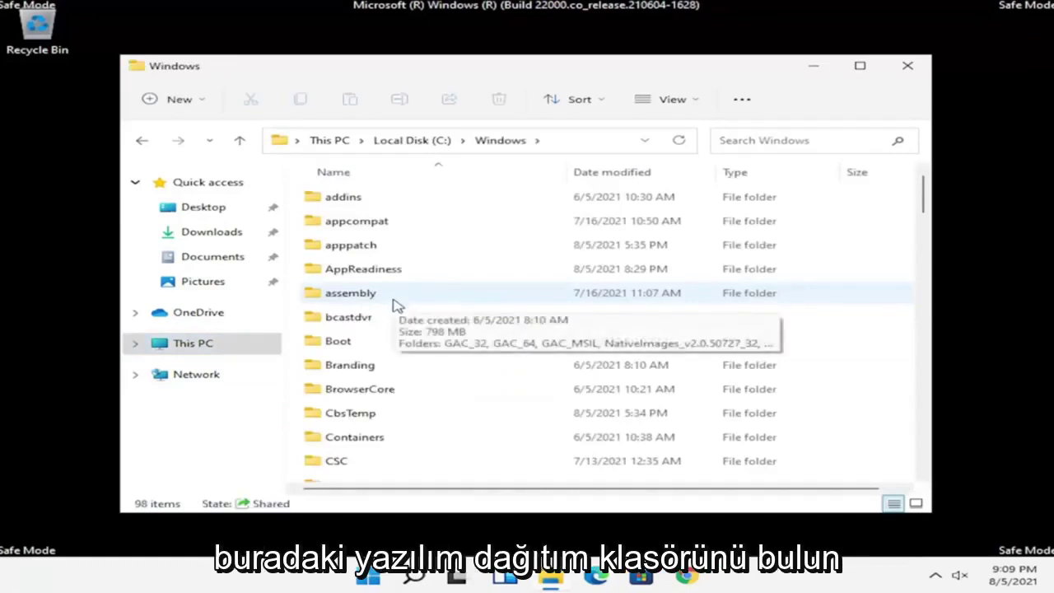
# - Open the Download folder inside the SoftwareDistribution folder
pyautogui.scroll(-5, 395, 313)
pyautogui.scroll(-16, 397, 318)
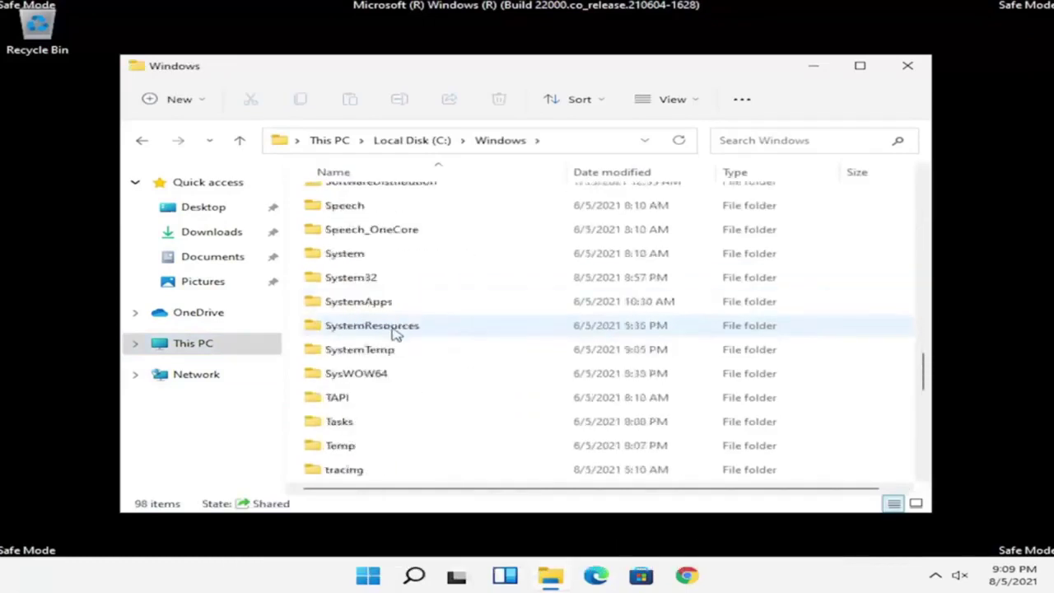
pyautogui.scroll(2, 379, 340)
pyautogui.click(395, 244)
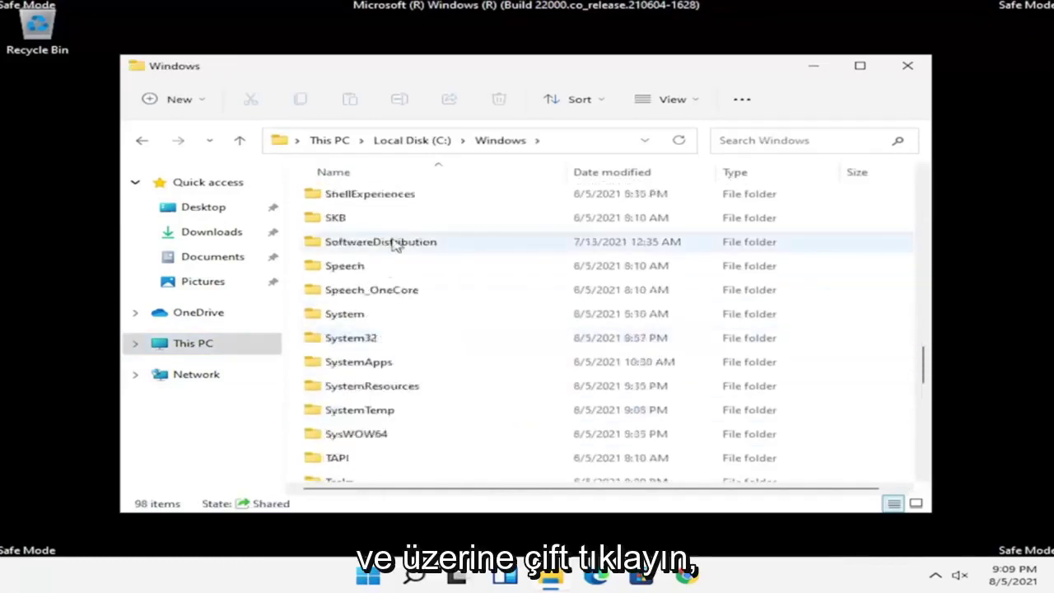
pyautogui.doubleClick(395, 244)
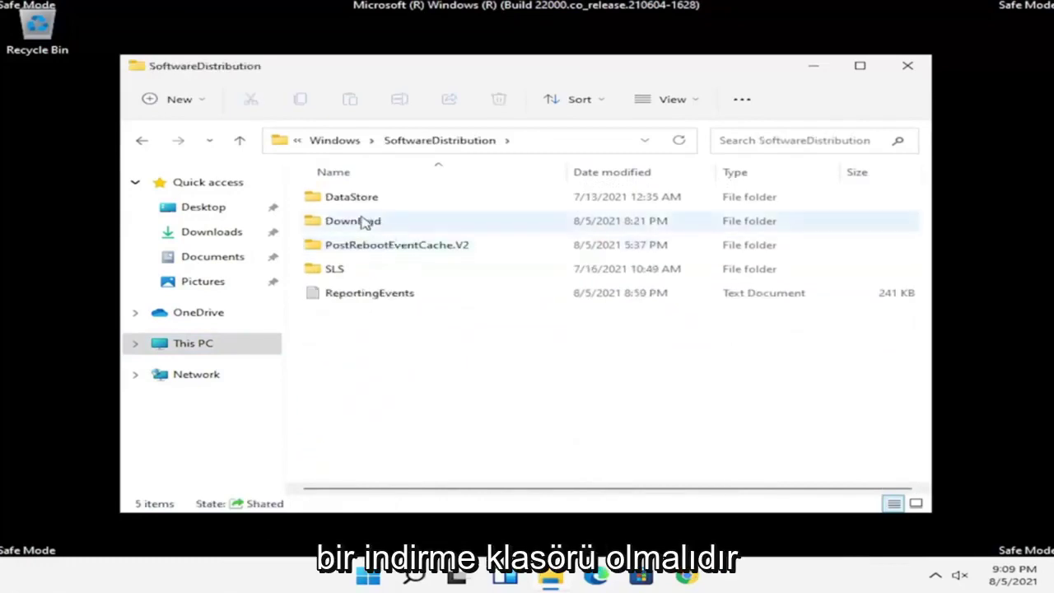
pyautogui.click(356, 230)
pyautogui.doubleClick(356, 229)
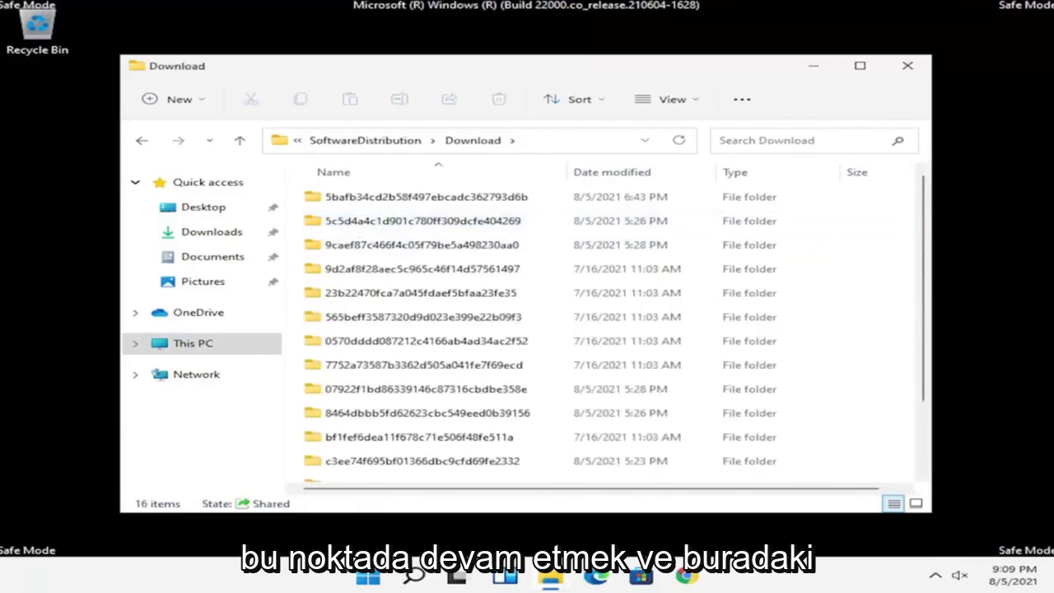
# - Delete all folders and files in the SoftwareDistribution Download folder and close File Explorer
pyautogui.click(514, 317)
pyautogui.scroll(-2, 510, 281)
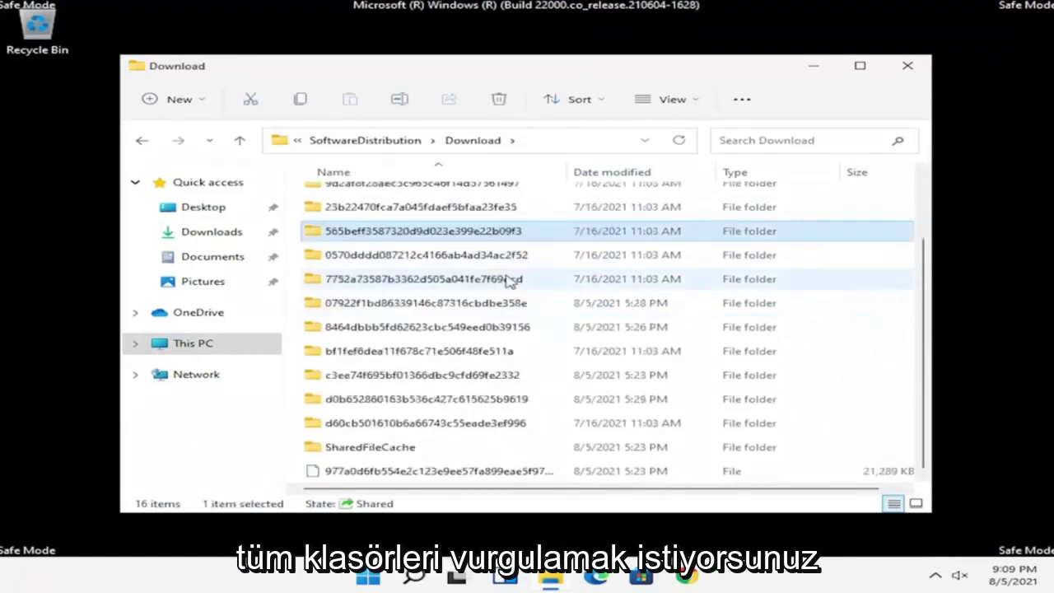
pyautogui.scroll(2, 510, 281)
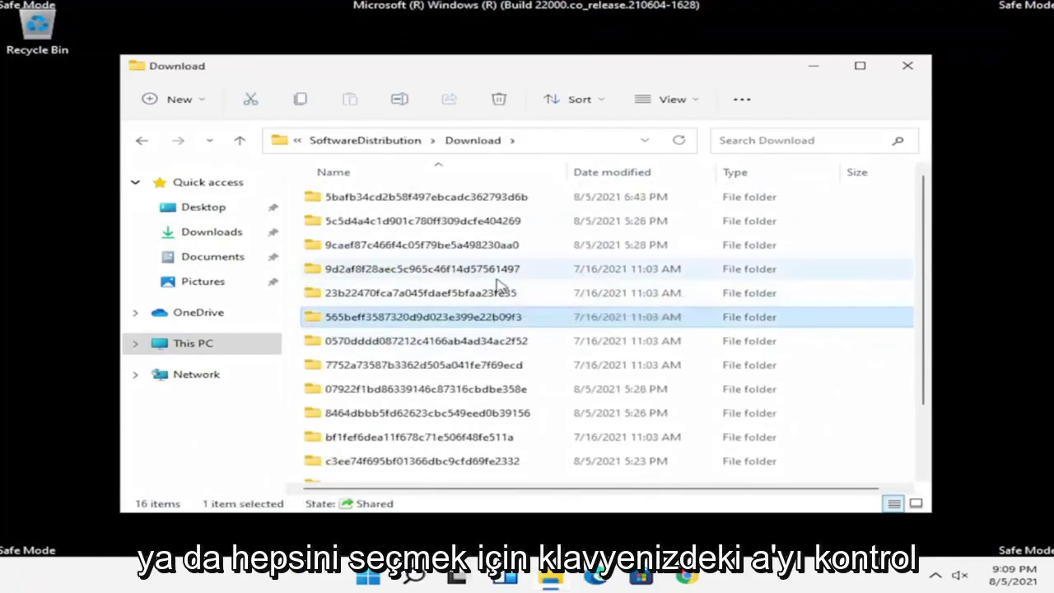
pyautogui.hotkey('ctrl', 'a')
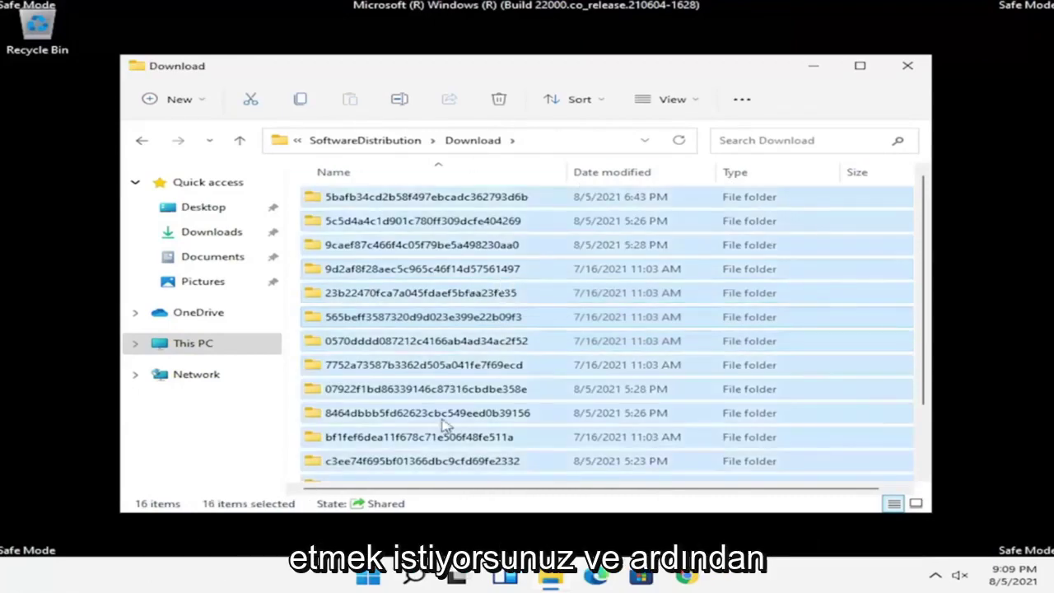
pyautogui.rightClick(488, 292)
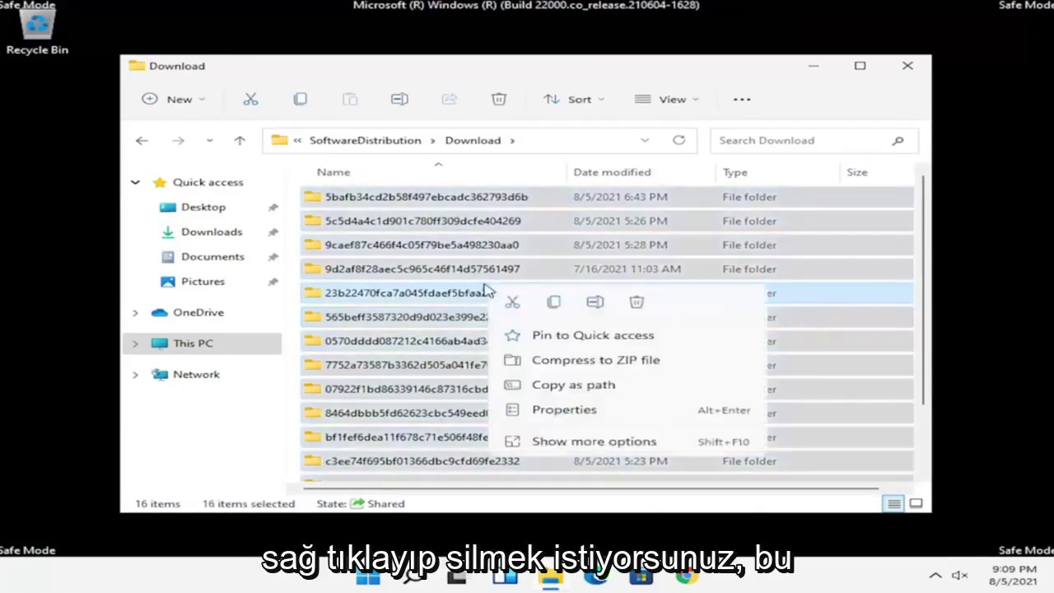
pyautogui.click(639, 303)
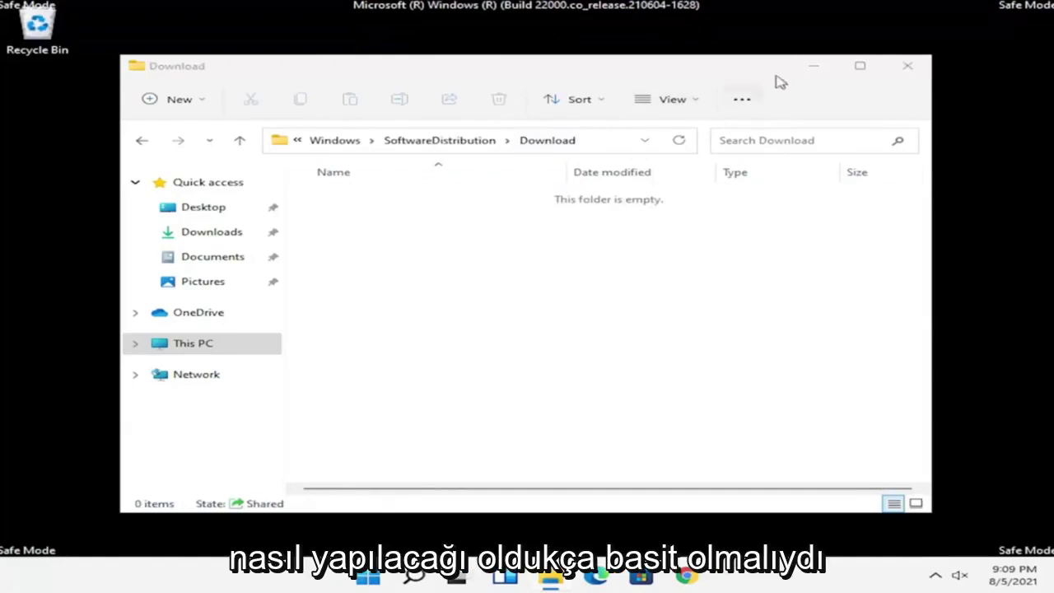
pyautogui.click(909, 70)
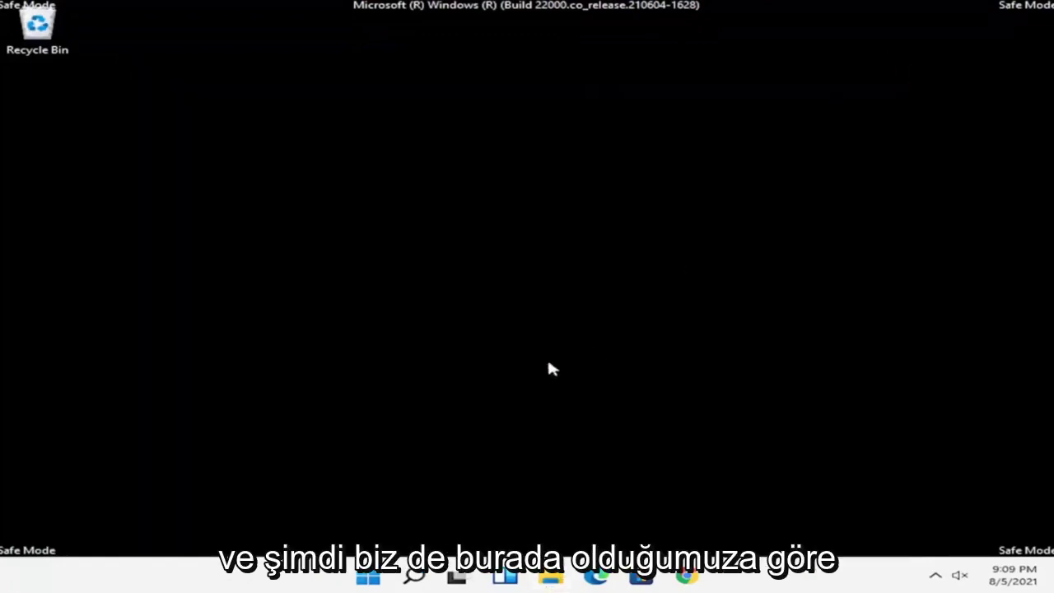
pyautogui.click(416, 576)
pyautogui.click(415, 576)
pyautogui.click(414, 574)
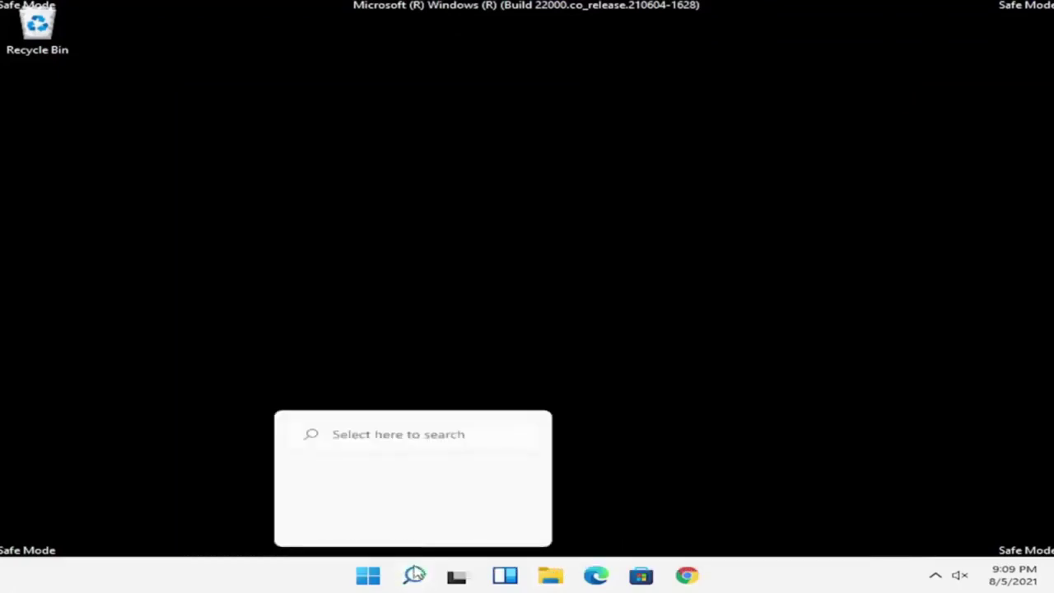
pyautogui.click(381, 437)
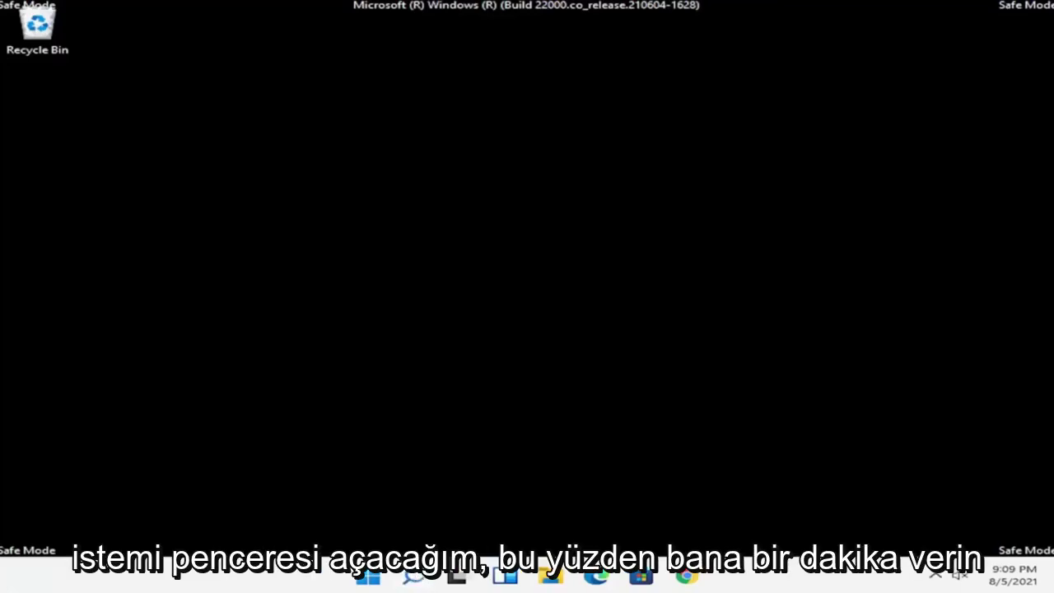
pyautogui.rightClick(416, 578)
pyautogui.press('Escape')
pyautogui.click(375, 578)
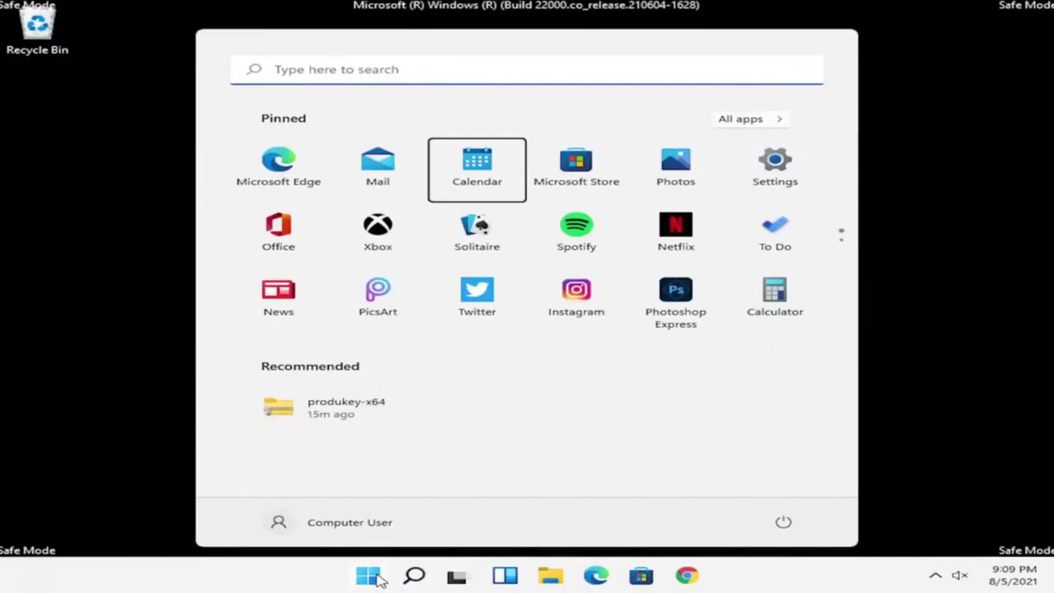
pyautogui.press('Escape')
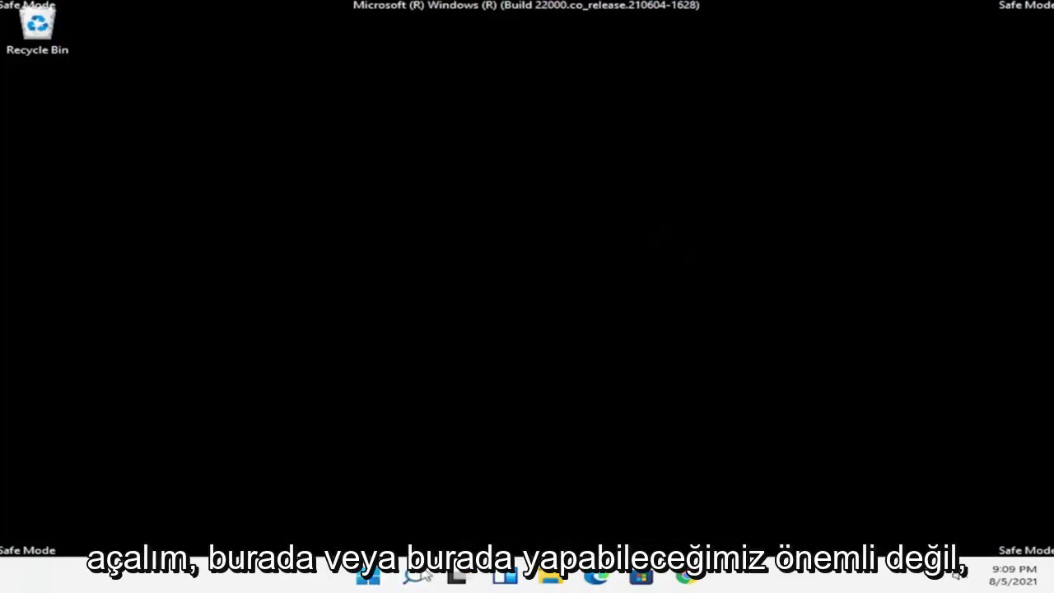
pyautogui.moveTo(423, 575)
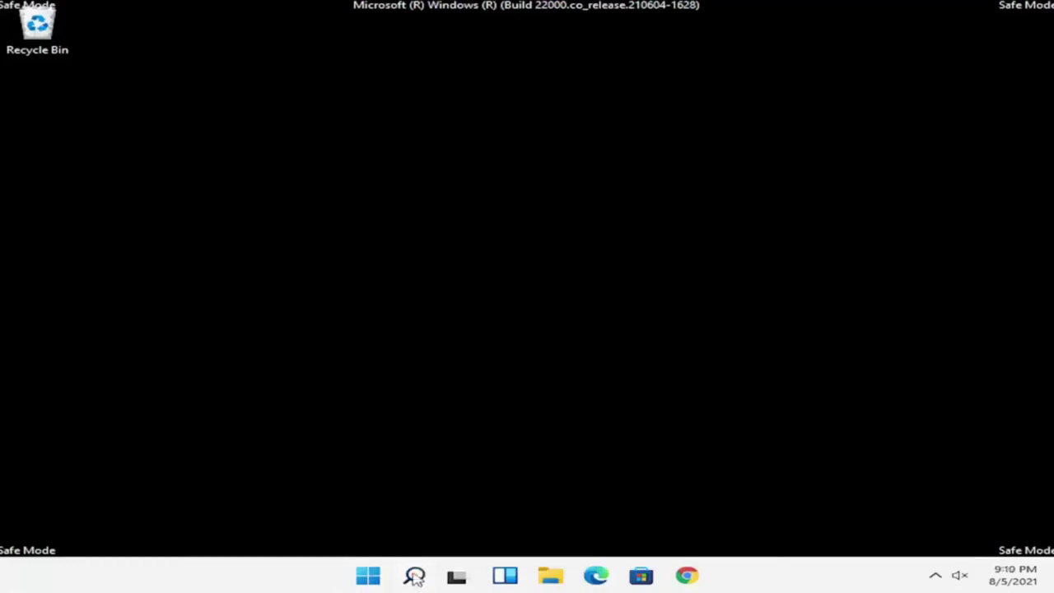
pyautogui.rightClick(416, 578)
pyautogui.rightClick(368, 574)
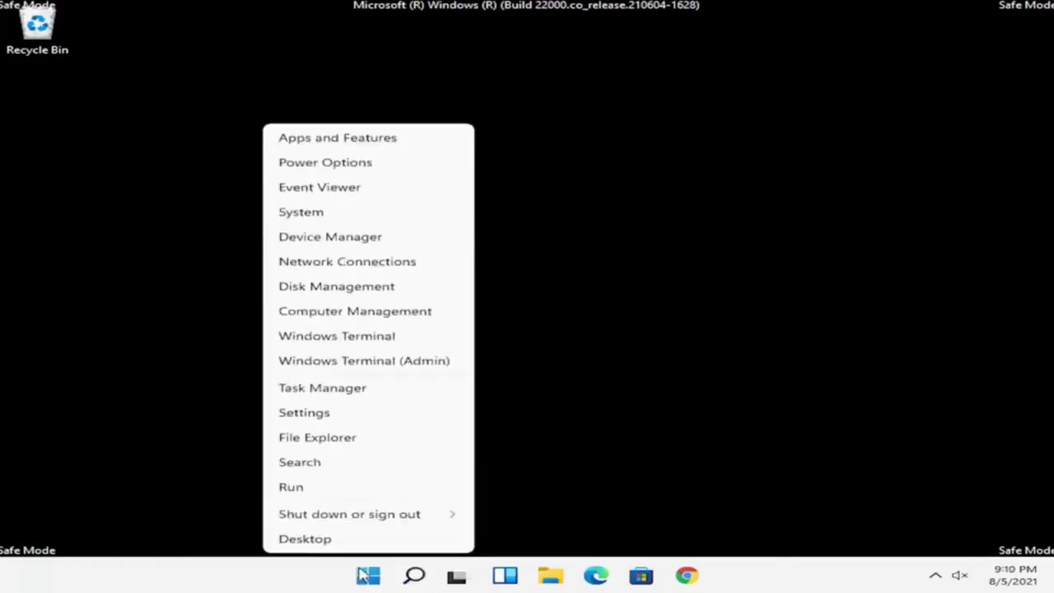
pyautogui.click(315, 461)
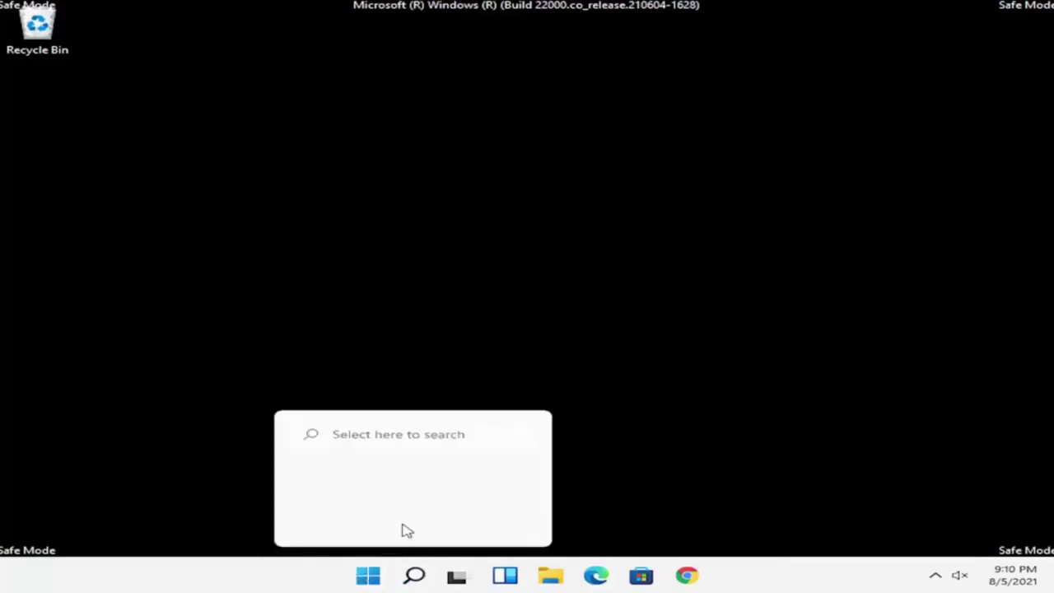
pyautogui.click(379, 437)
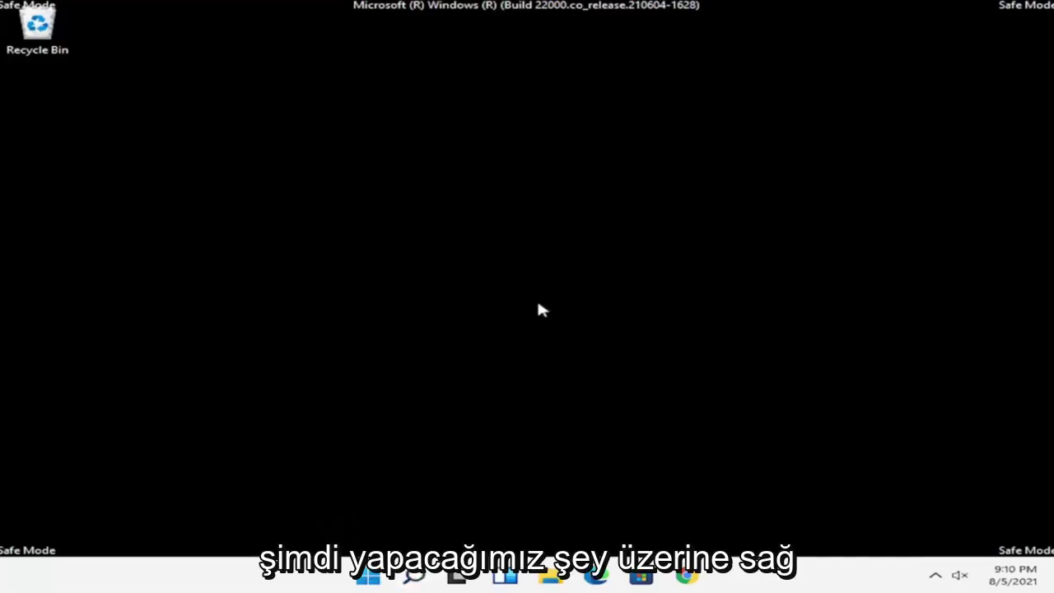
# - Open Task Manager, run cmd as a new task to get an administrative command prompt, and close Task Manager
pyautogui.rightClick(368, 576)
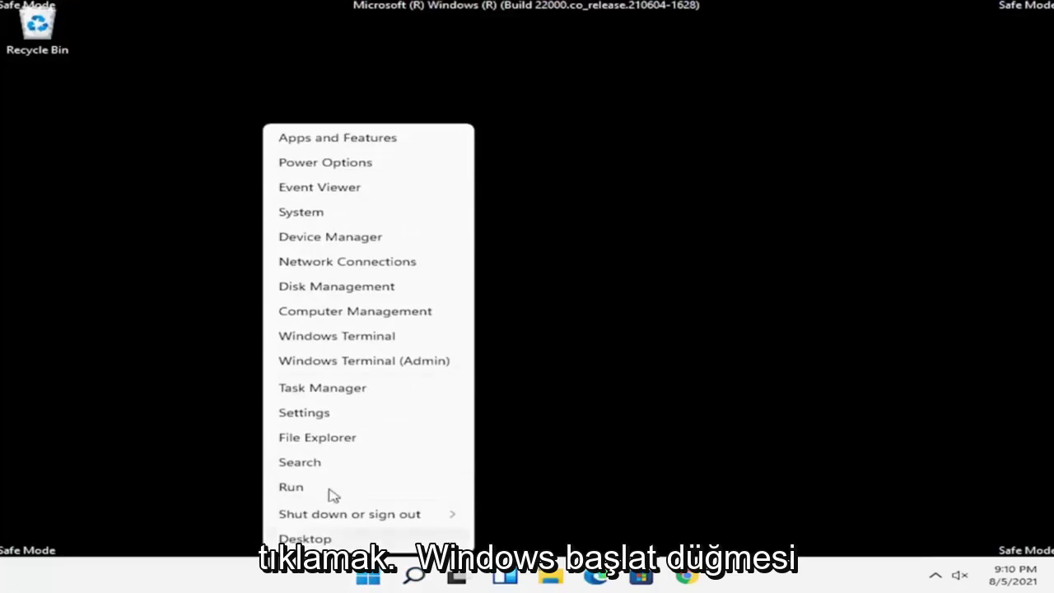
pyautogui.click(315, 388)
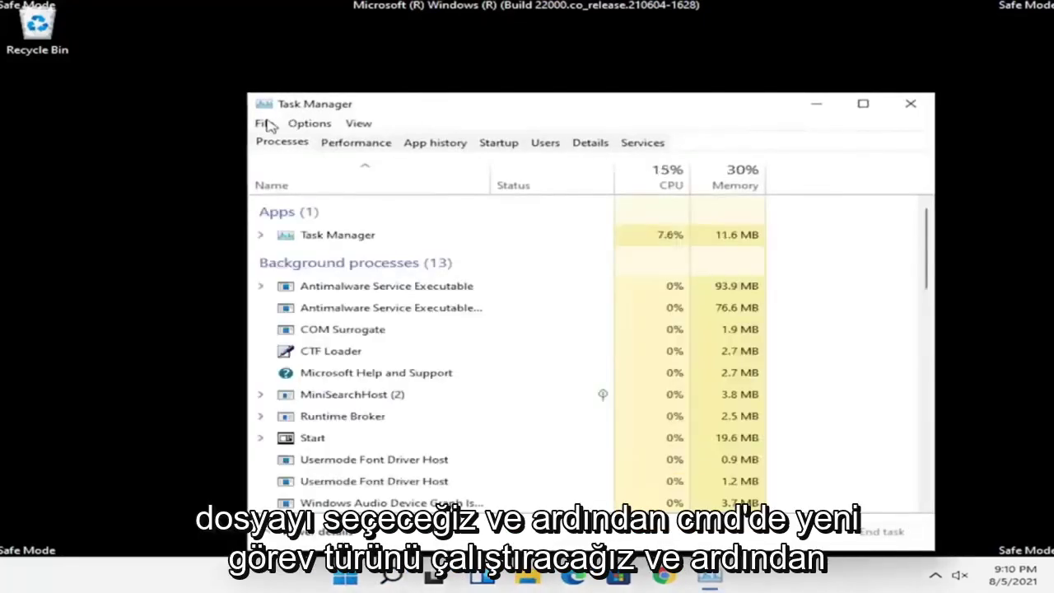
pyautogui.click(264, 123)
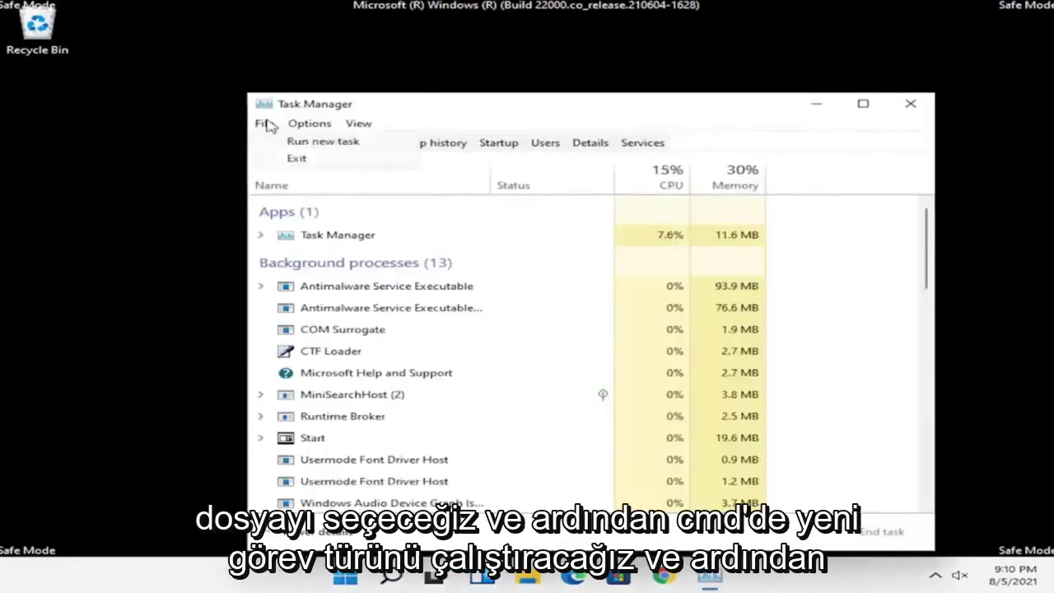
pyautogui.click(362, 146)
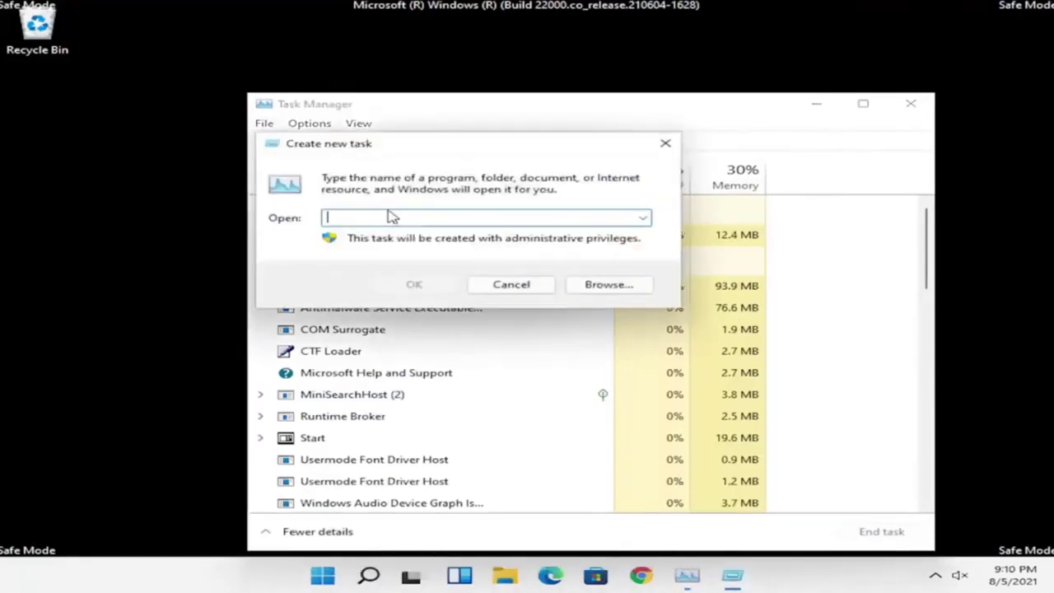
pyautogui.write('cmd')
pyautogui.click(416, 284)
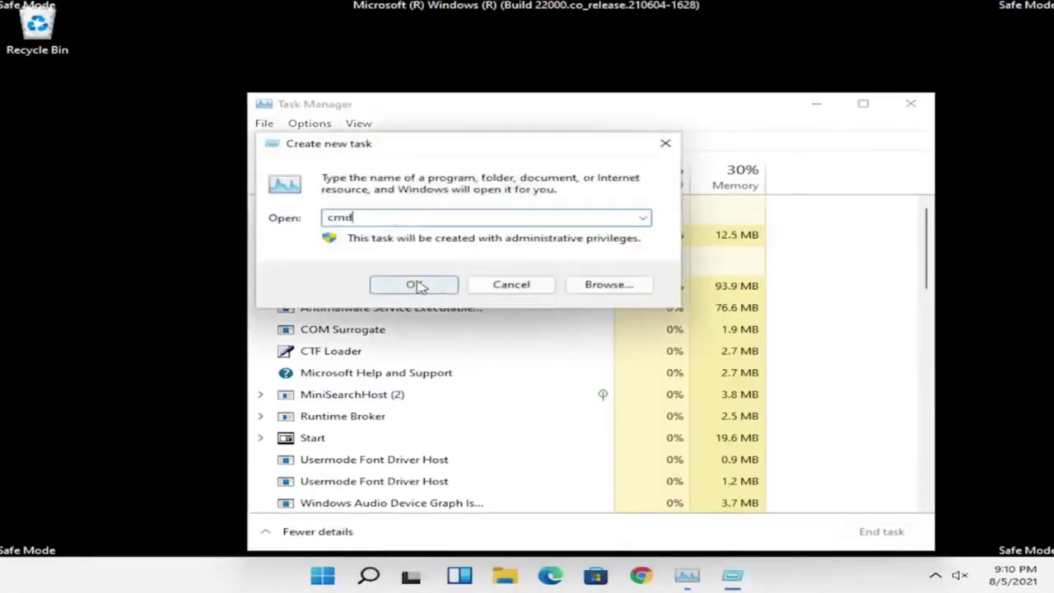
pyautogui.click(910, 104)
# - Run sfc /scannow in the command prompt, let the system scan finish, and close the window
pyautogui.write('s')
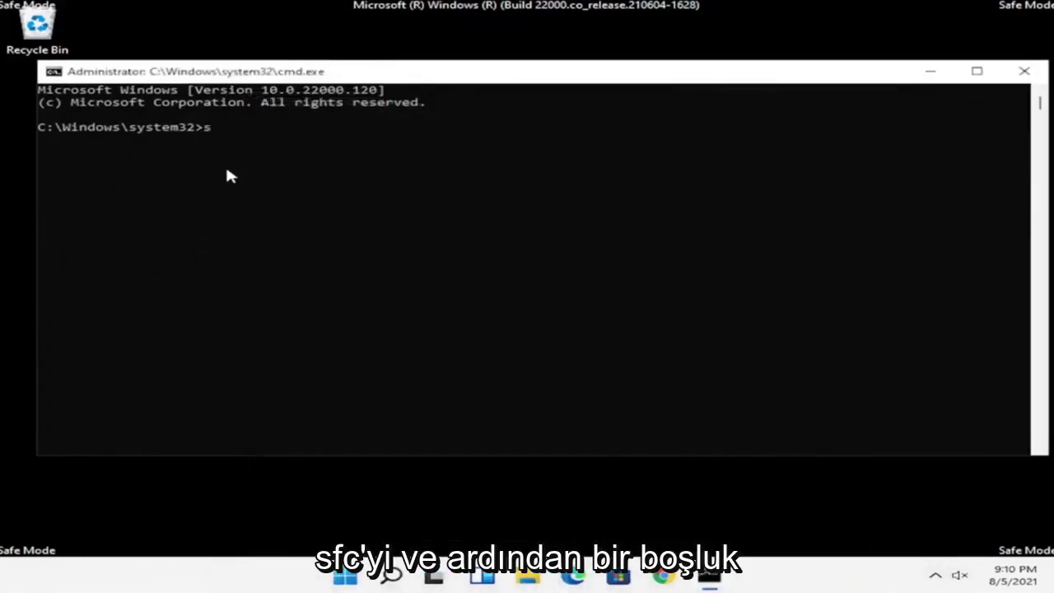
pyautogui.write('fc /scannow')
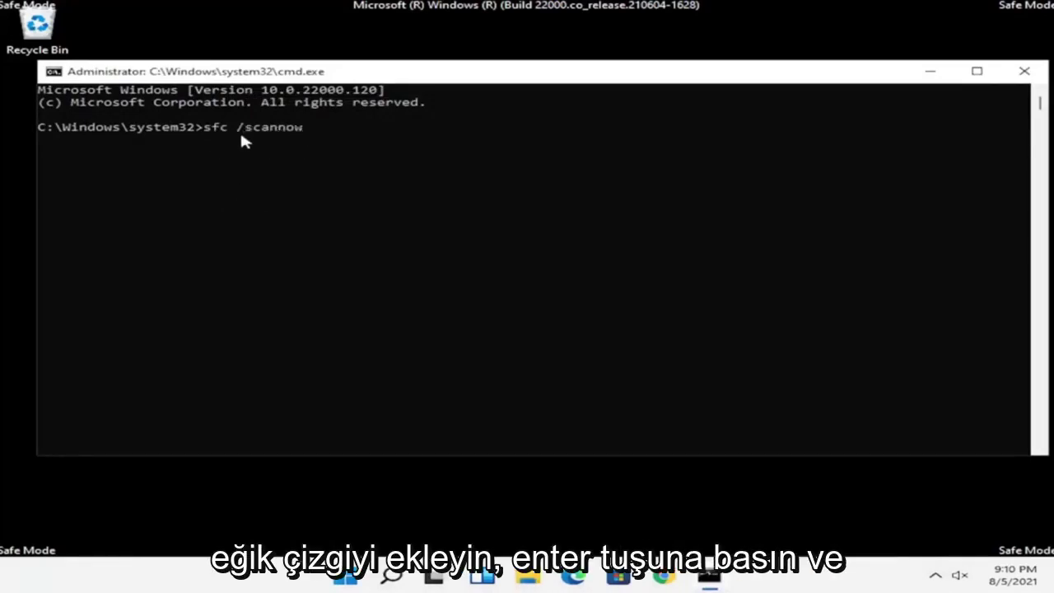
pyautogui.press('Return')
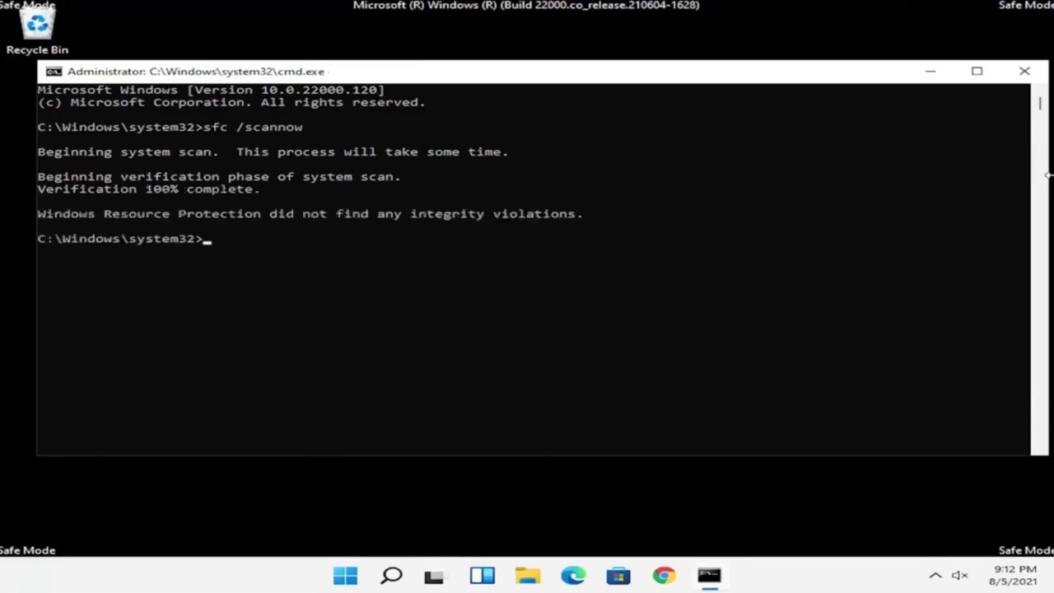
pyautogui.click(1027, 76)
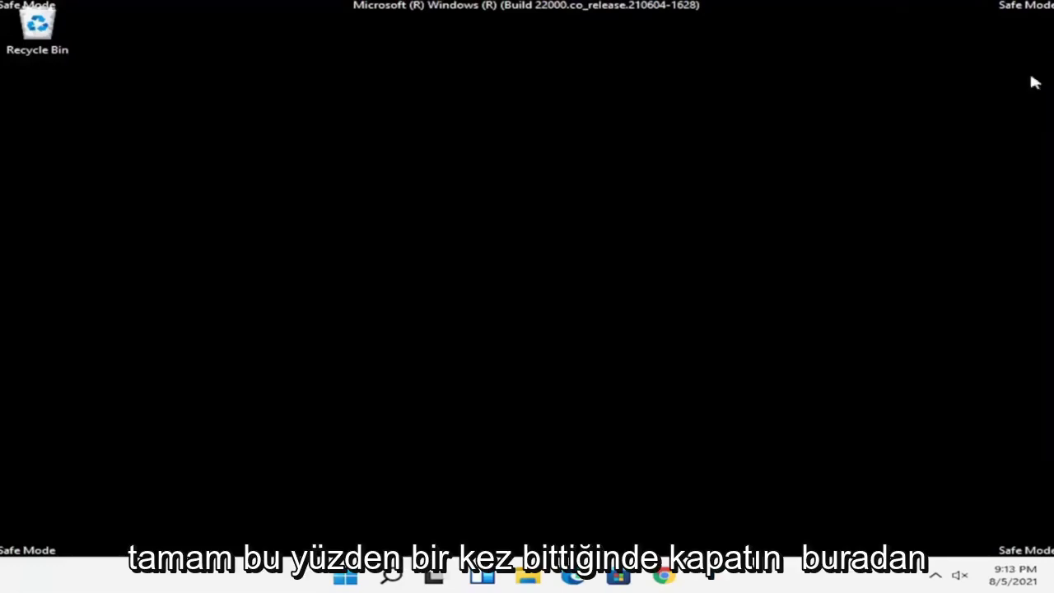
# - Restart the computer to leave Safe Mode and return to the normal Windows desktop
pyautogui.rightClick(368, 574)
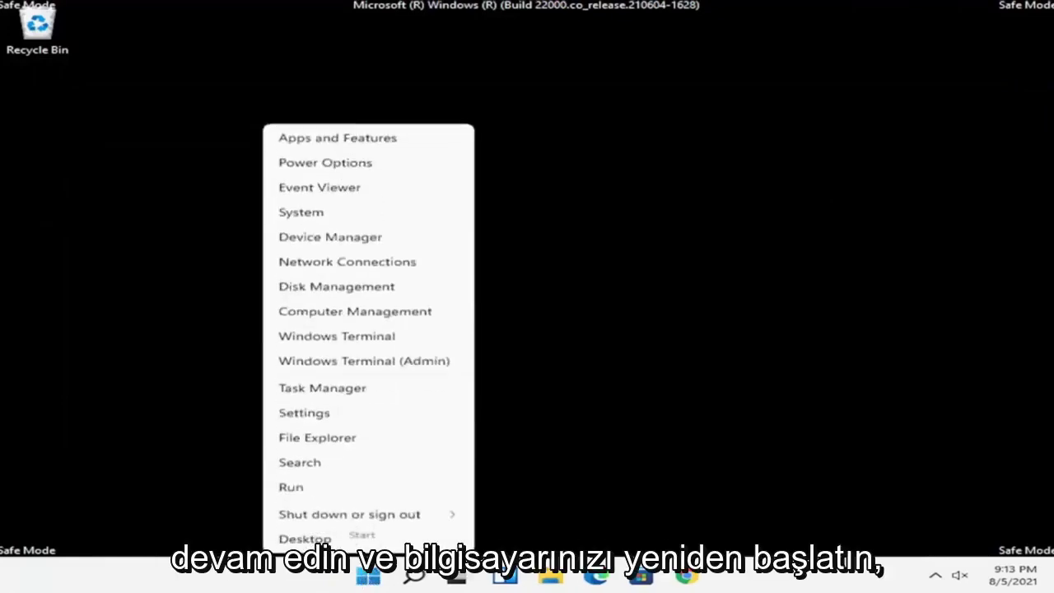
pyautogui.moveTo(365, 512)
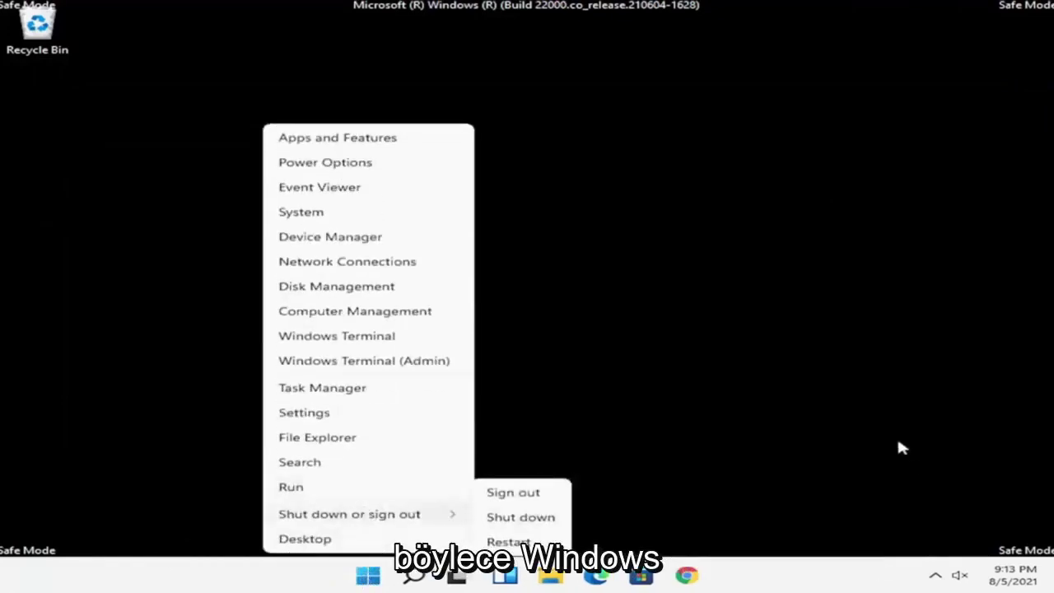
pyautogui.click(901, 447)
pyautogui.rightClick(368, 573)
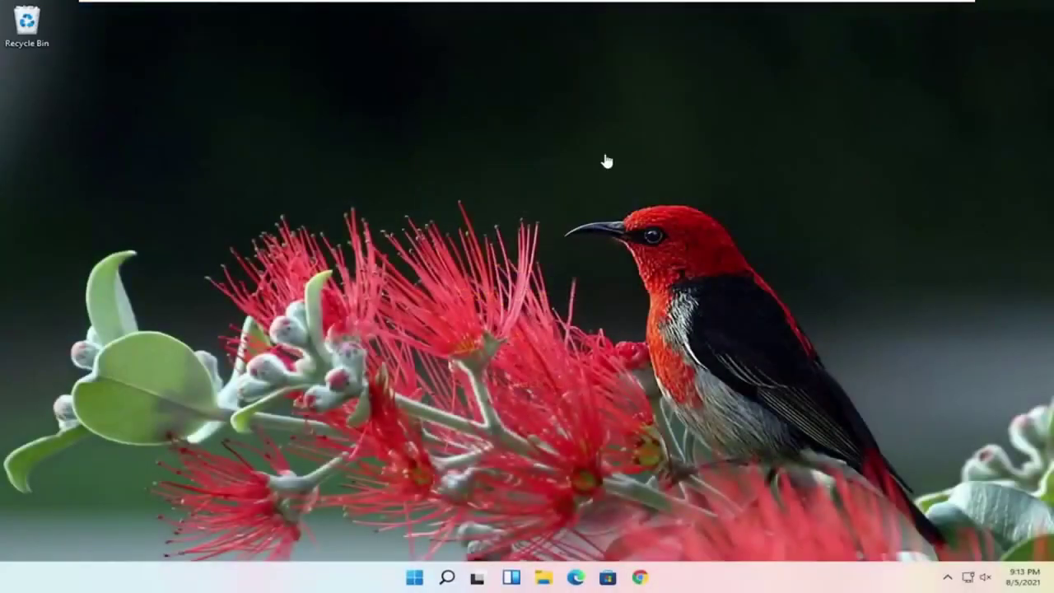
# - Search Windows for "updates", open Windows Update, run a check for updates, and close Settings
pyautogui.click(447, 578)
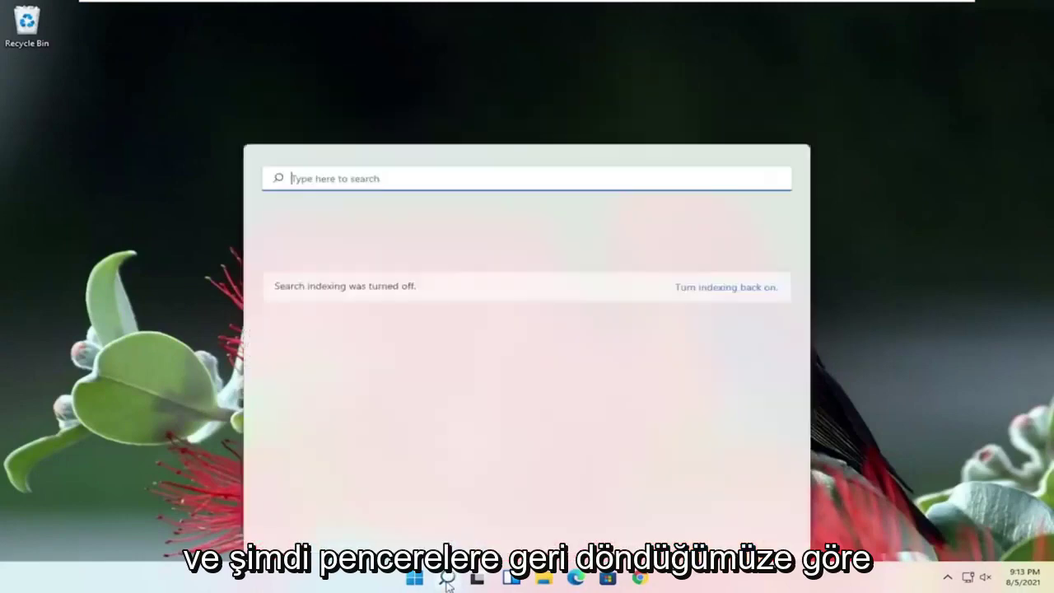
pyautogui.write('updates')
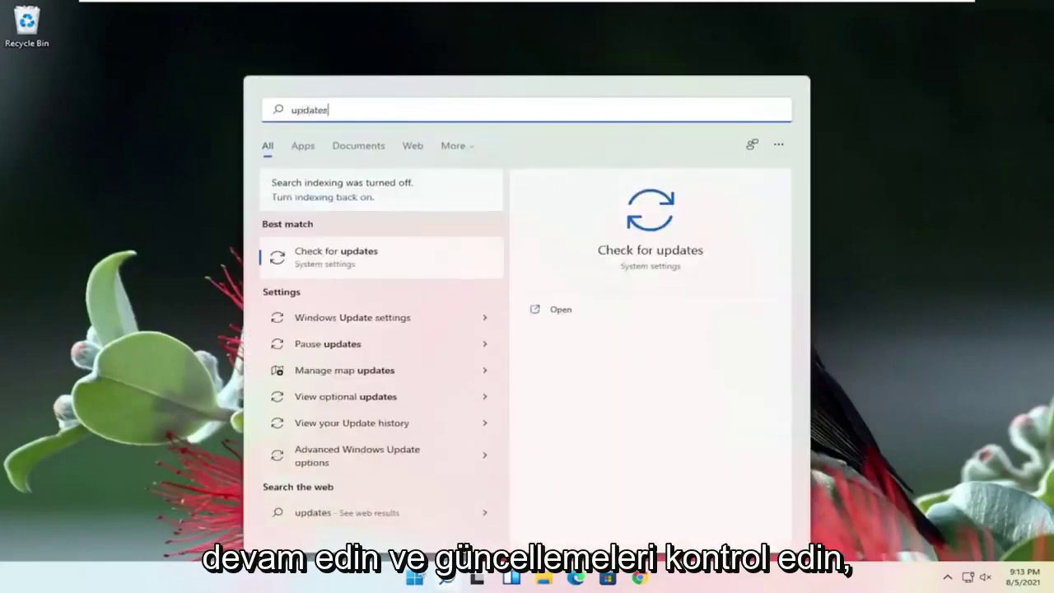
pyautogui.click(357, 261)
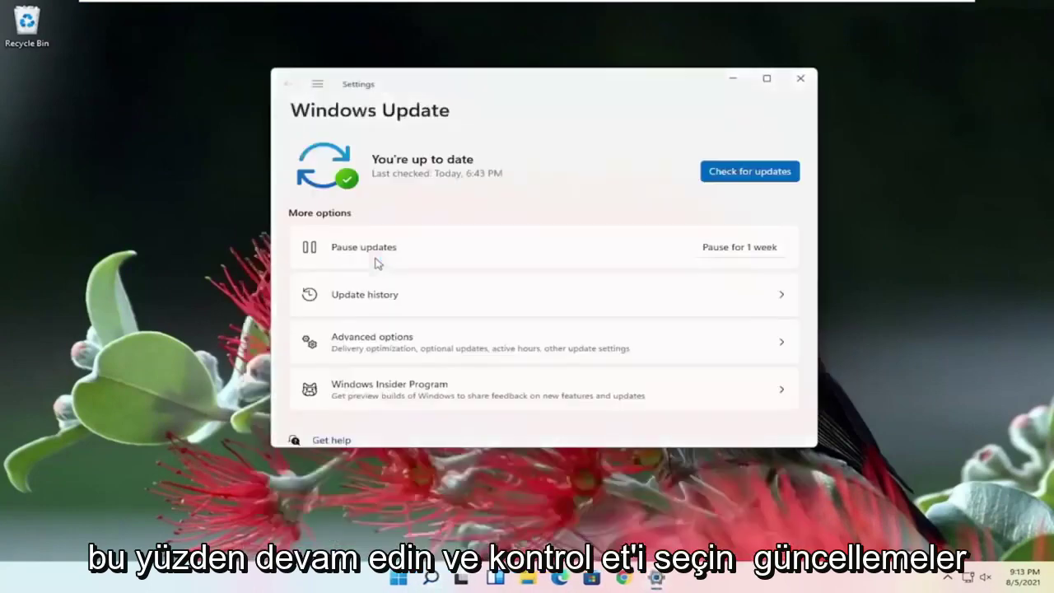
pyautogui.click(753, 173)
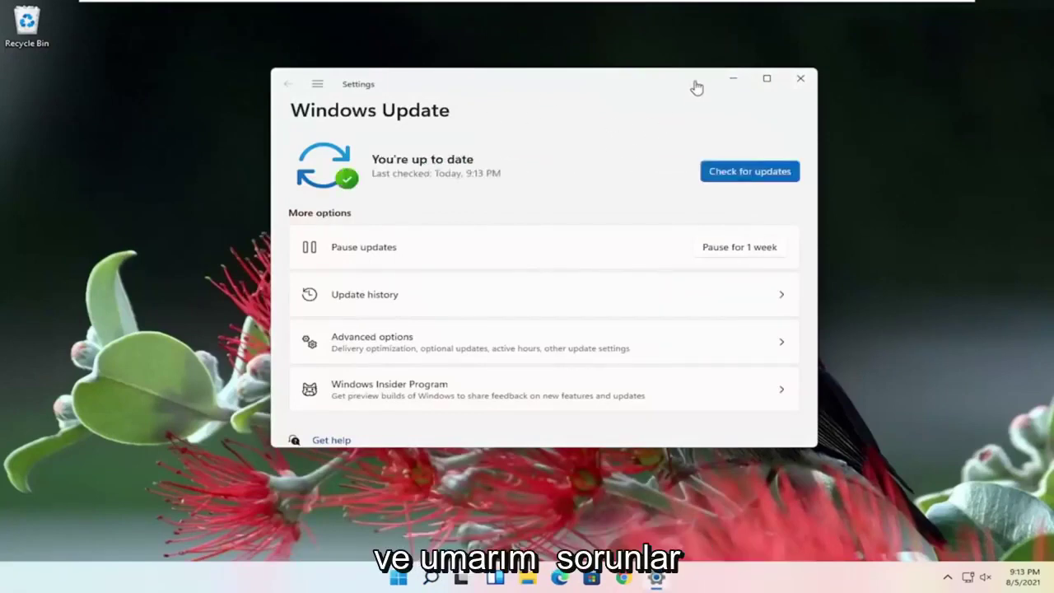
pyautogui.click(800, 79)
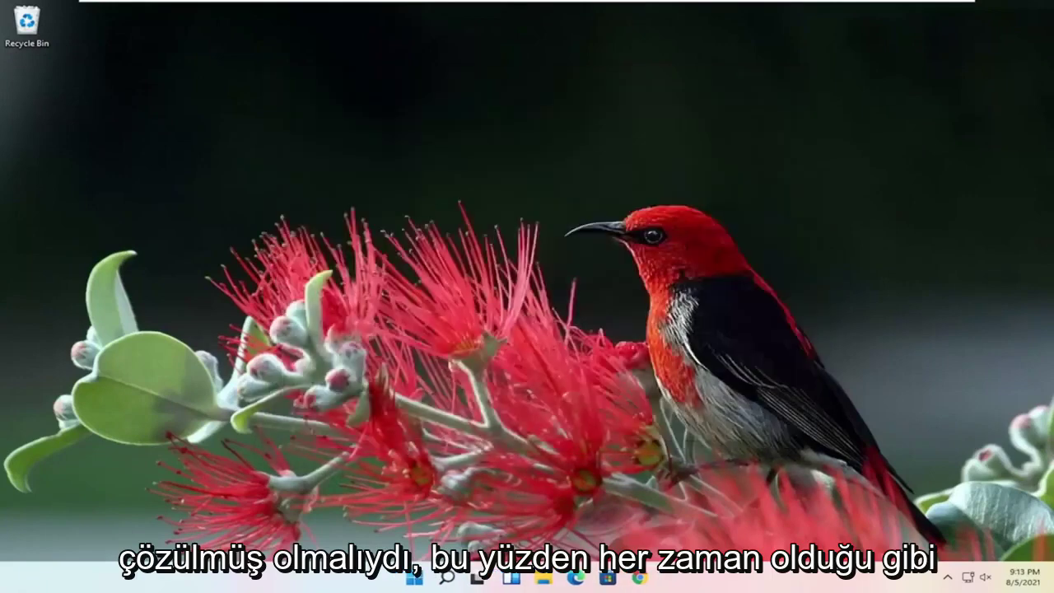